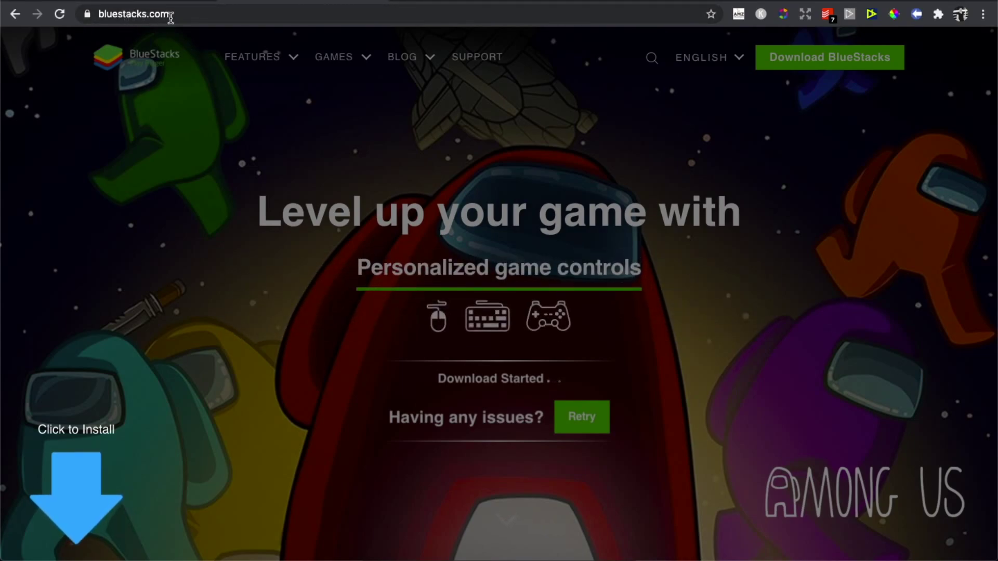
Step: Clear the bluestacks.com overlay and download the BlueStacks installer for Mac
scroll(349, 325, down, 4)
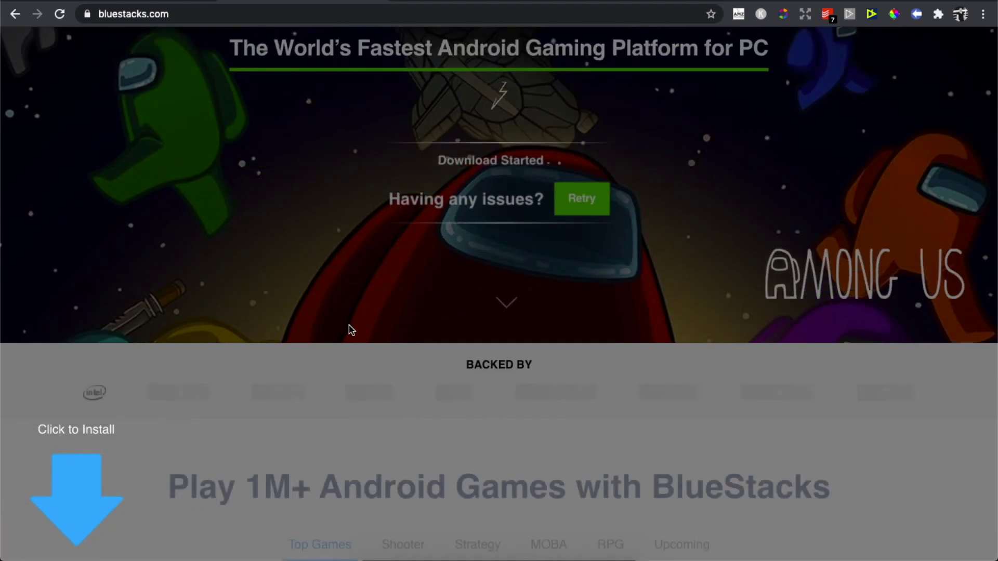
scroll(349, 327, up, 4)
click(309, 345)
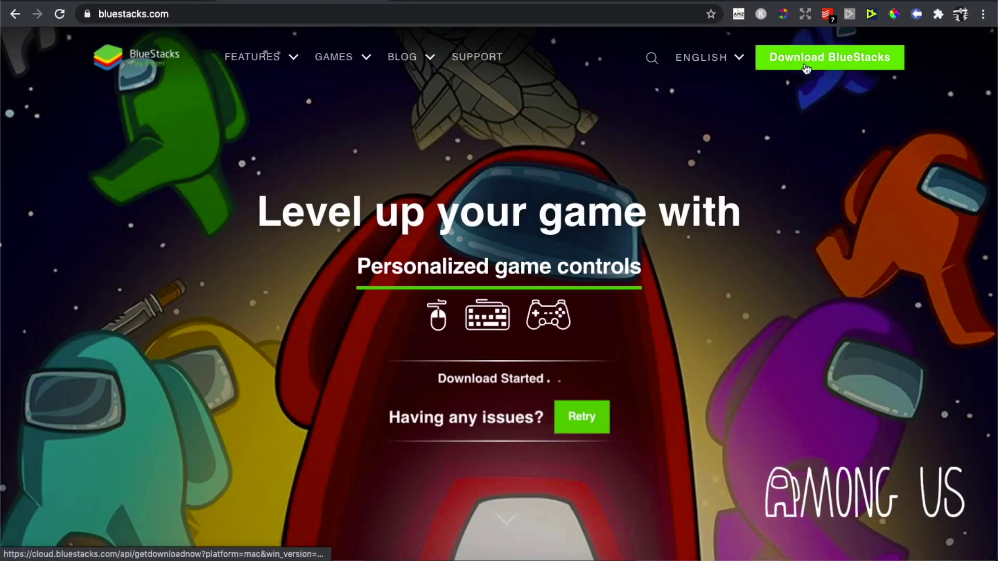
click(808, 62)
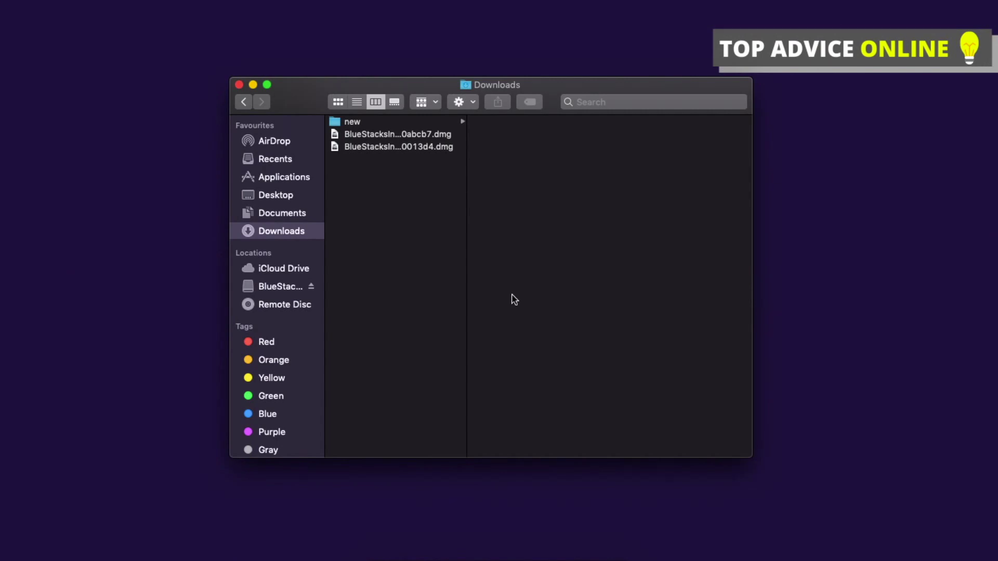
Step: Open the BlueStacksInstaller .dmg from the Downloads folder
click(360, 137)
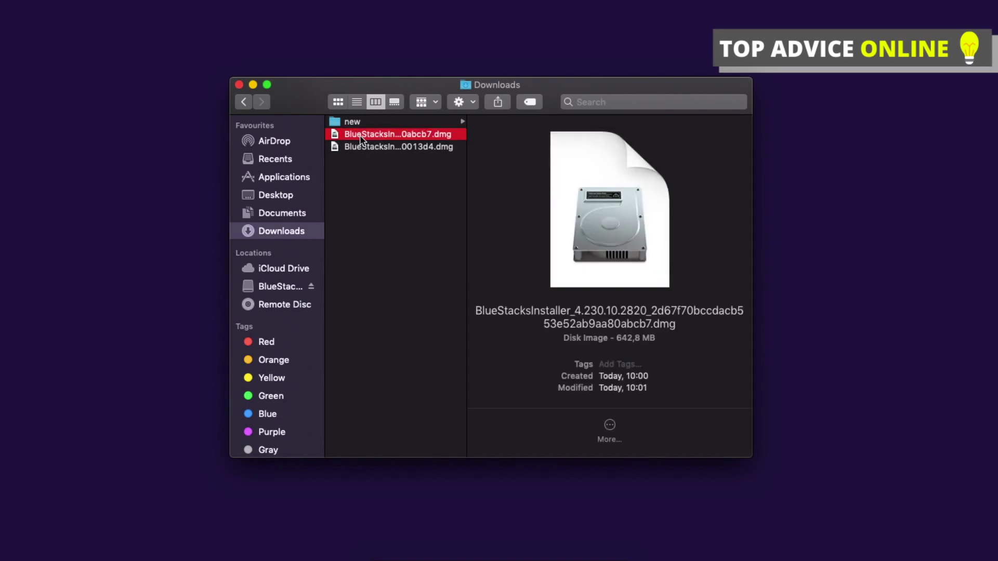
double_click(360, 136)
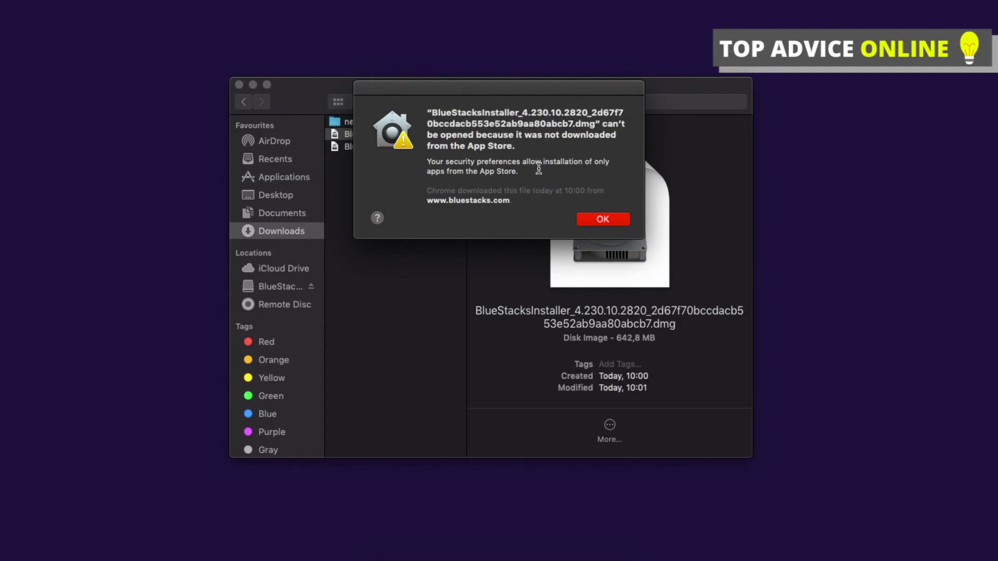
Step: Dismiss the warning and allow the BlueStacks disk image via Security & Privacy's Open Anyway
click(599, 221)
key(super+space)
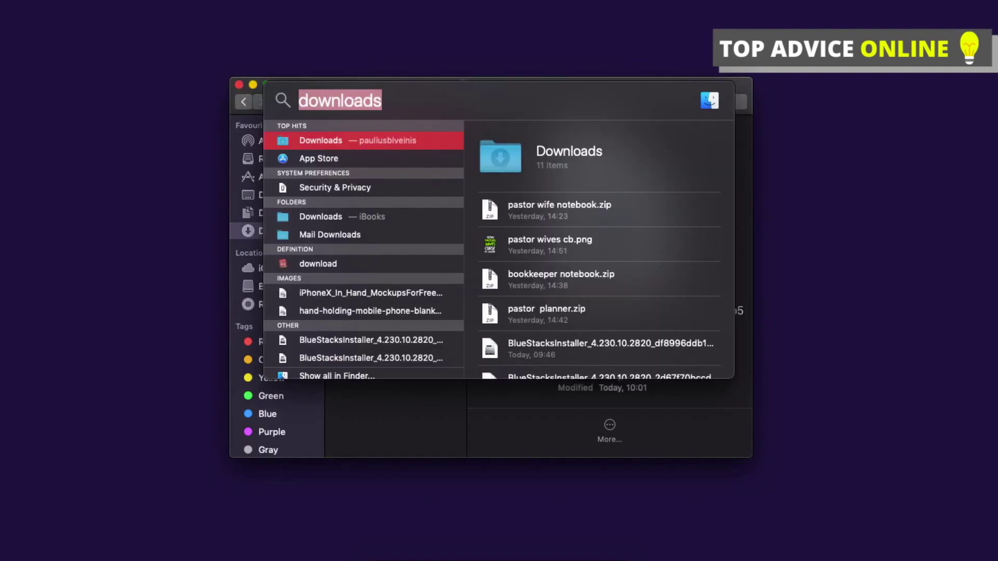
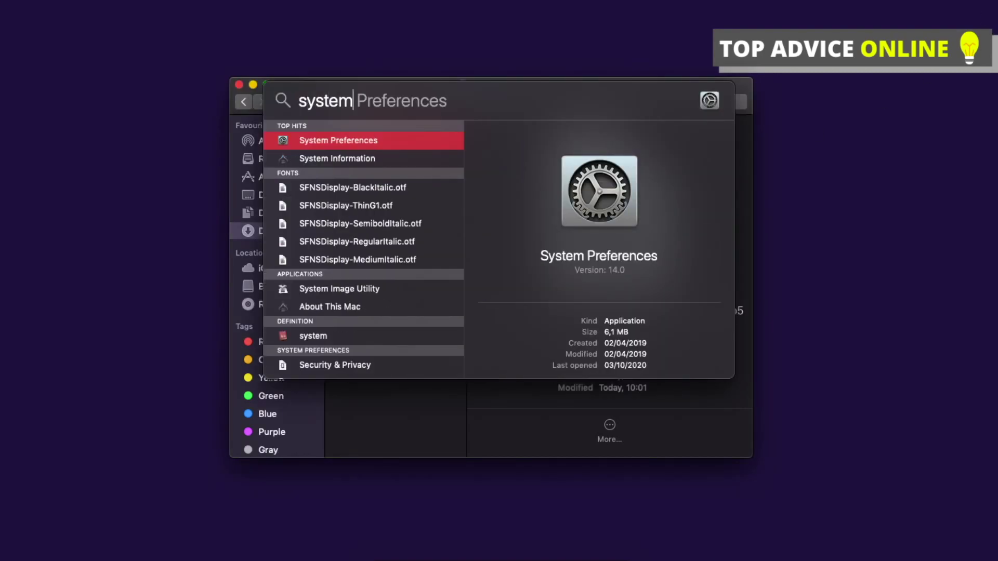
key(Return)
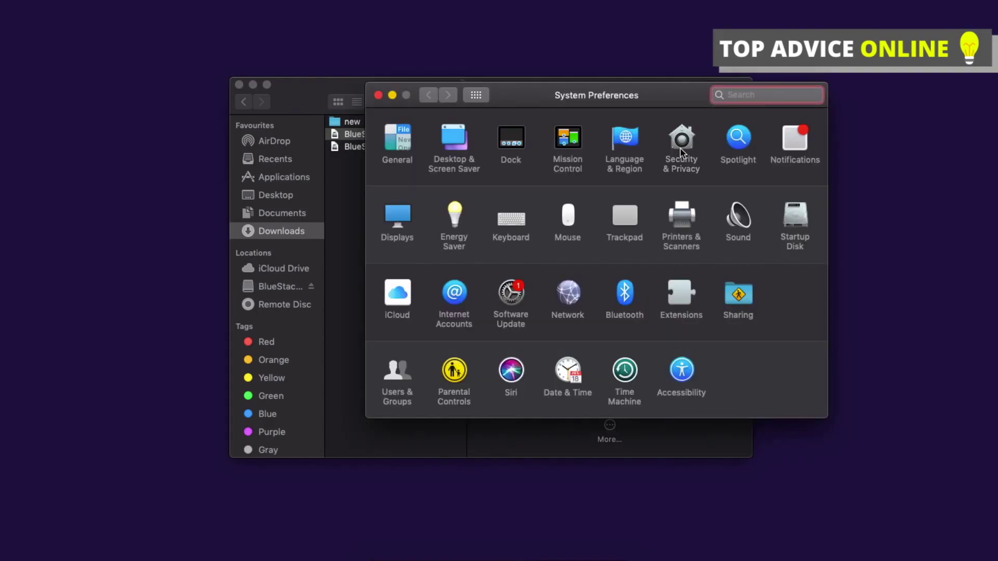
click(684, 131)
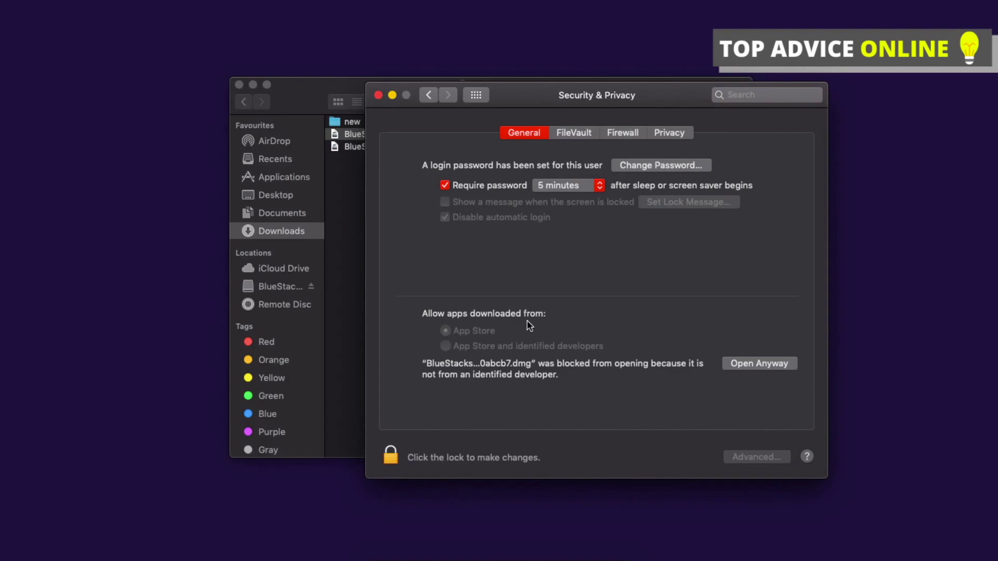
click(771, 370)
Step: Confirm opening the disk image and run Install Now in the BlueStacks Installer
click(536, 236)
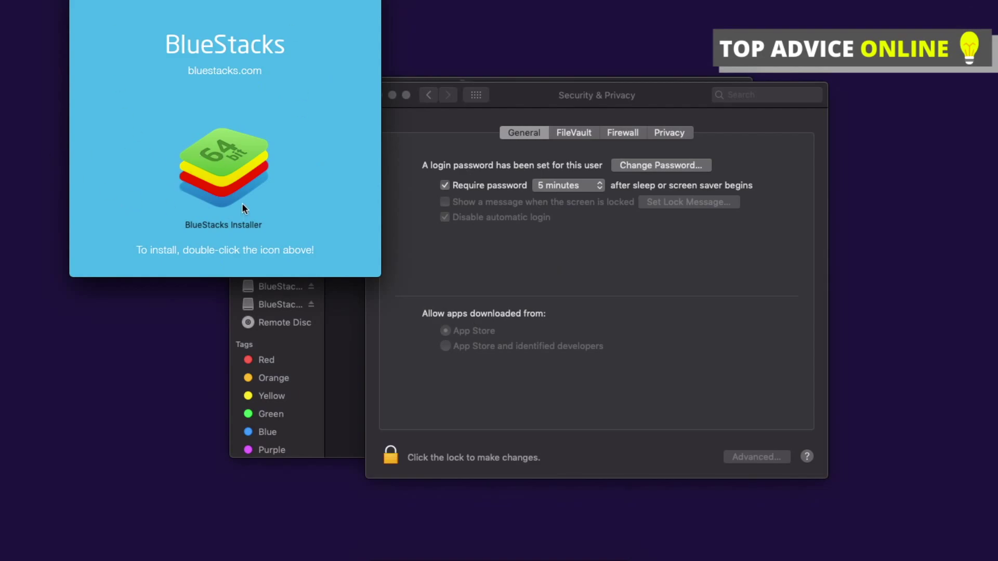
double_click(233, 171)
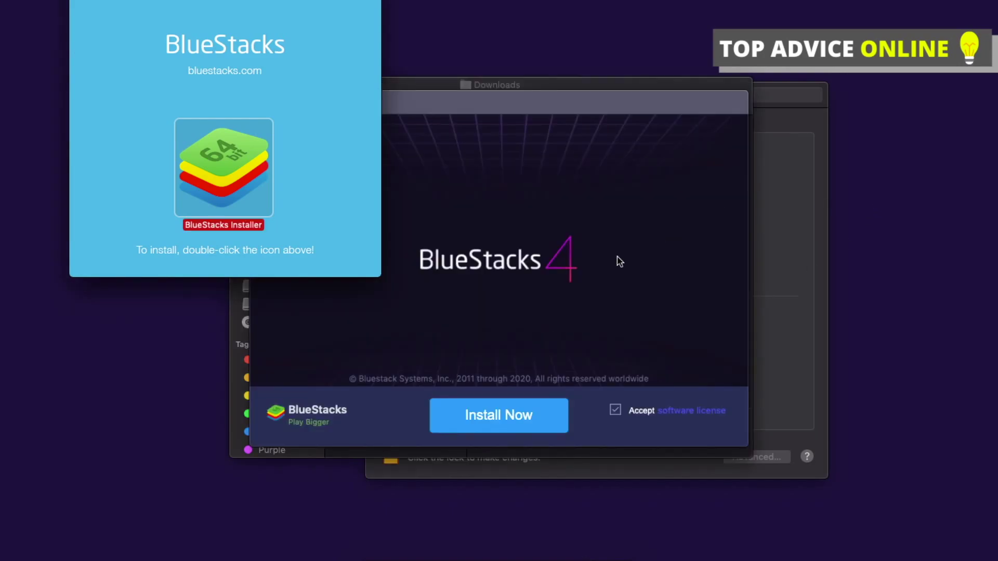
click(466, 409)
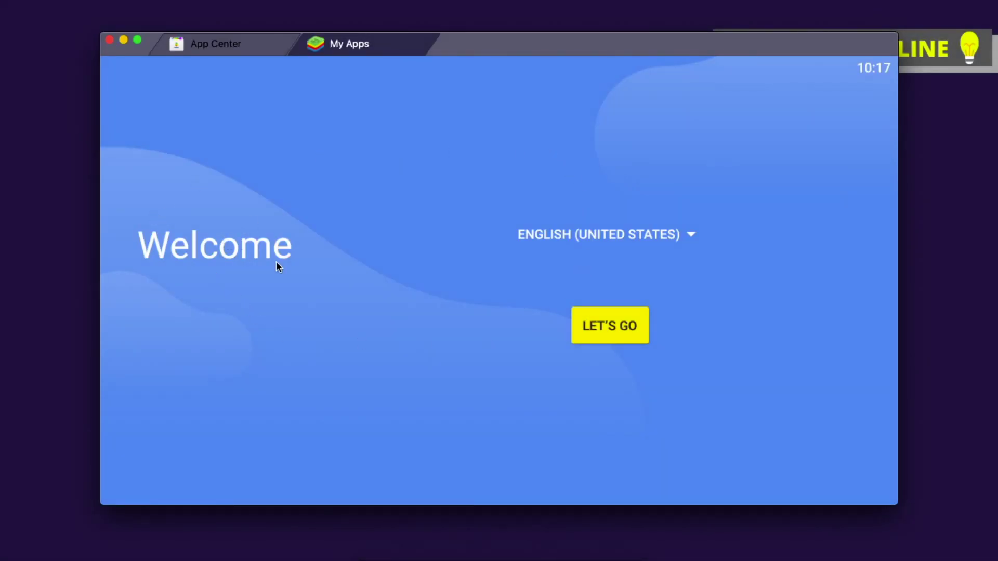
Step: Start setup with LET'S GO and sign in with the Google account e-mail
click(615, 333)
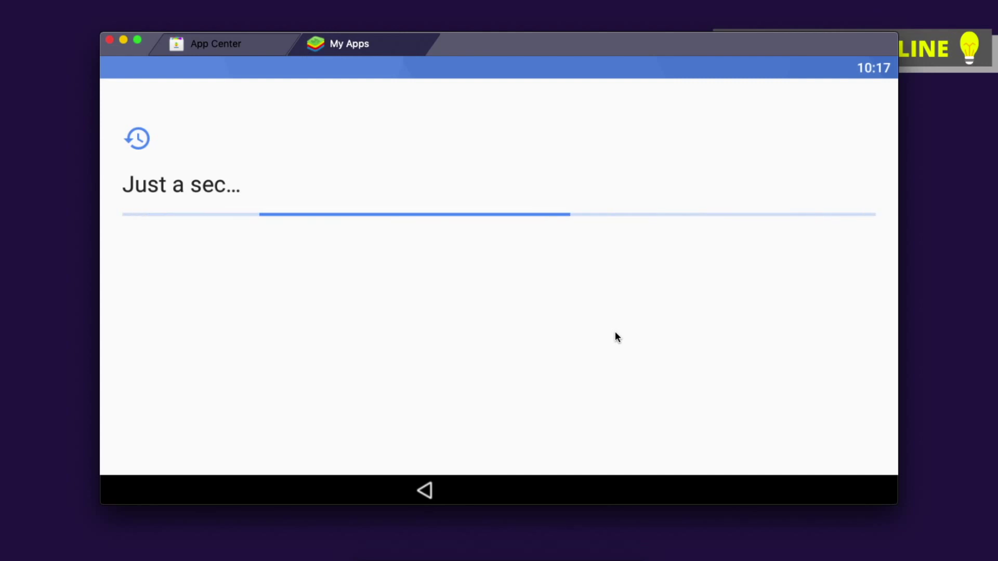
click(360, 308)
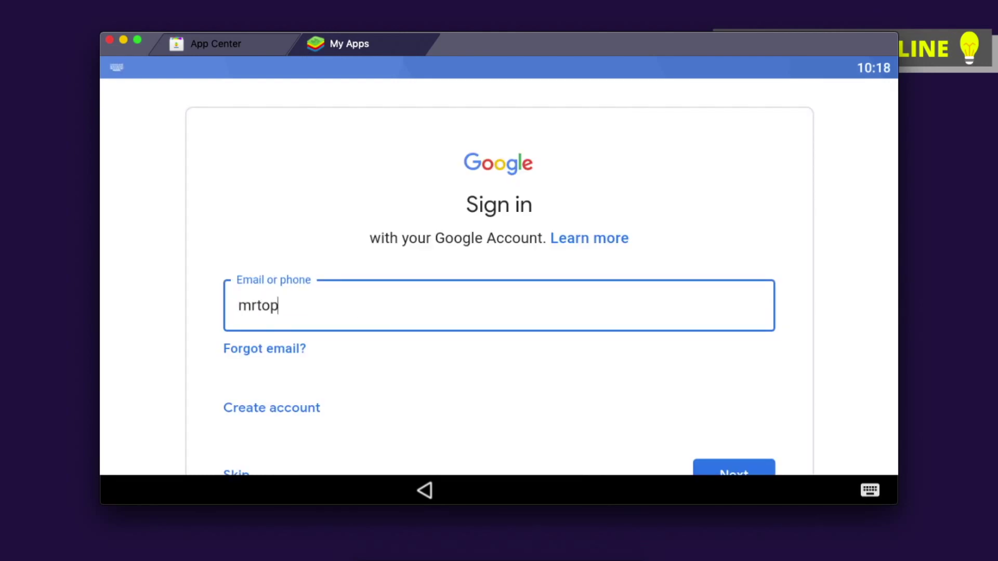
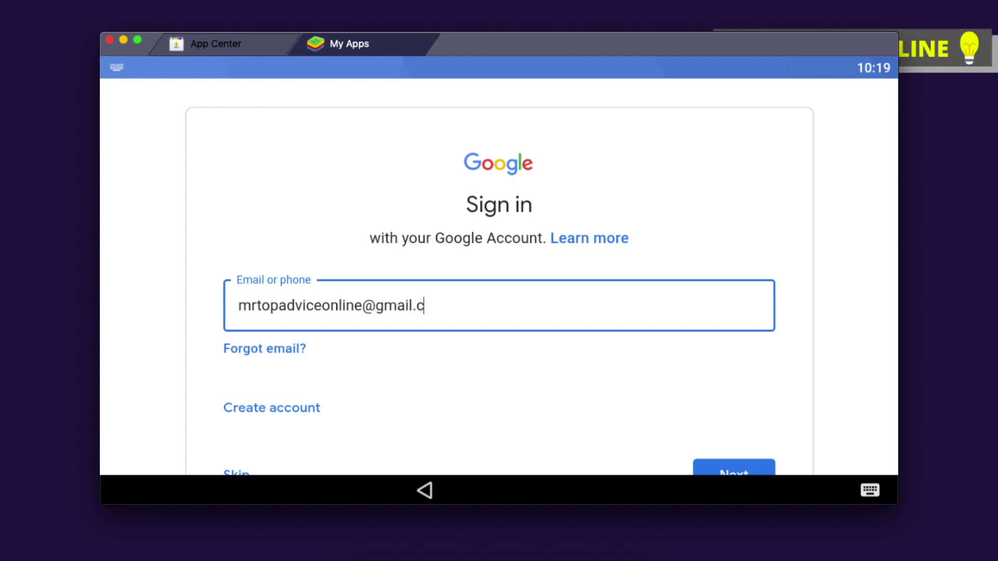
key(Return)
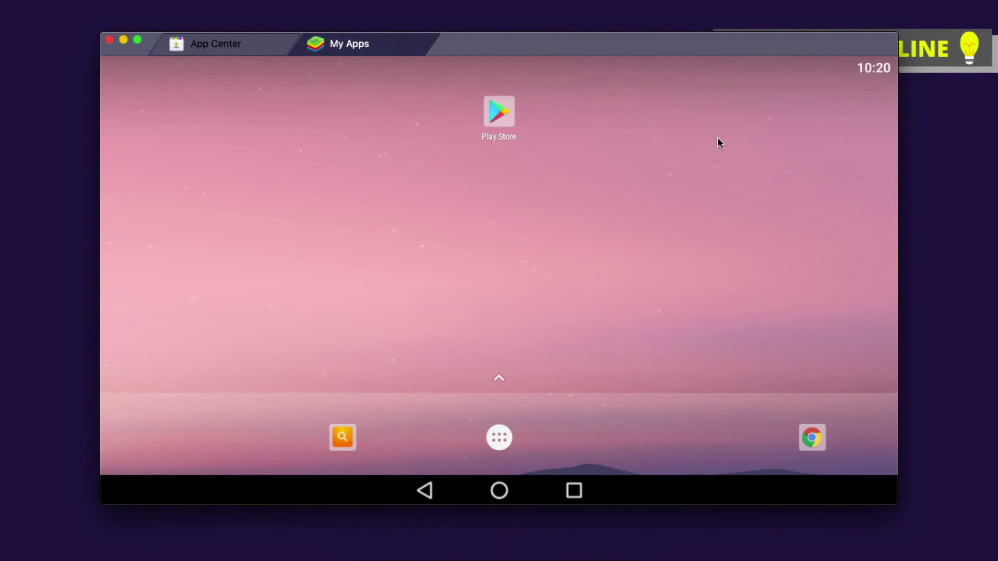
Step: Search the Play Store for 'among us' and install the Among Us game
click(496, 112)
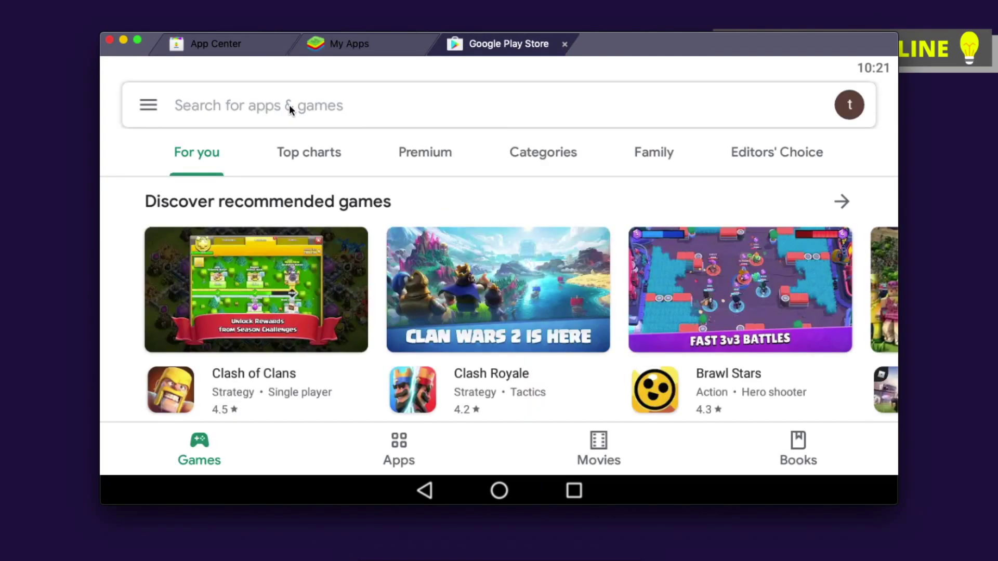
click(289, 105)
text(amon)
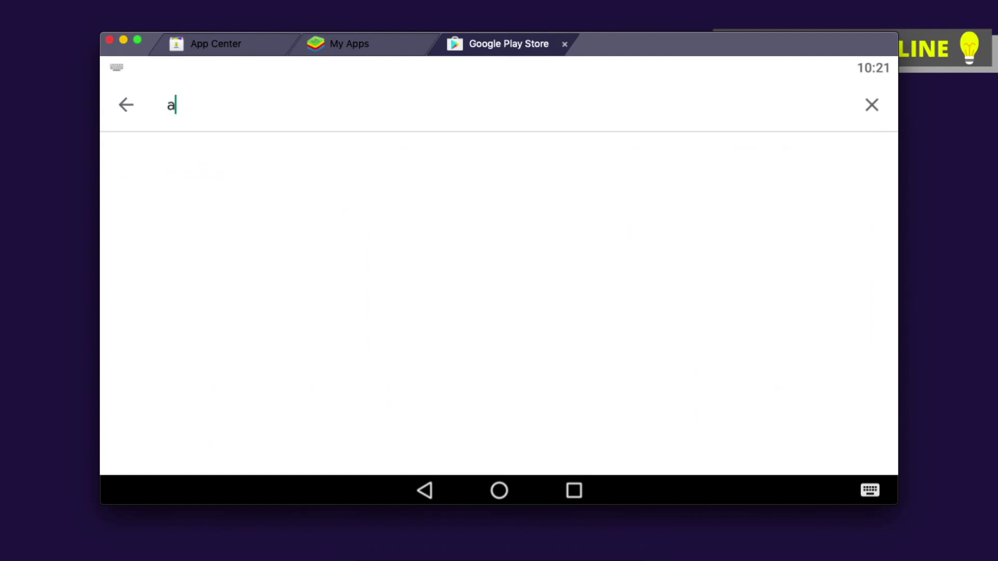
text(g us)
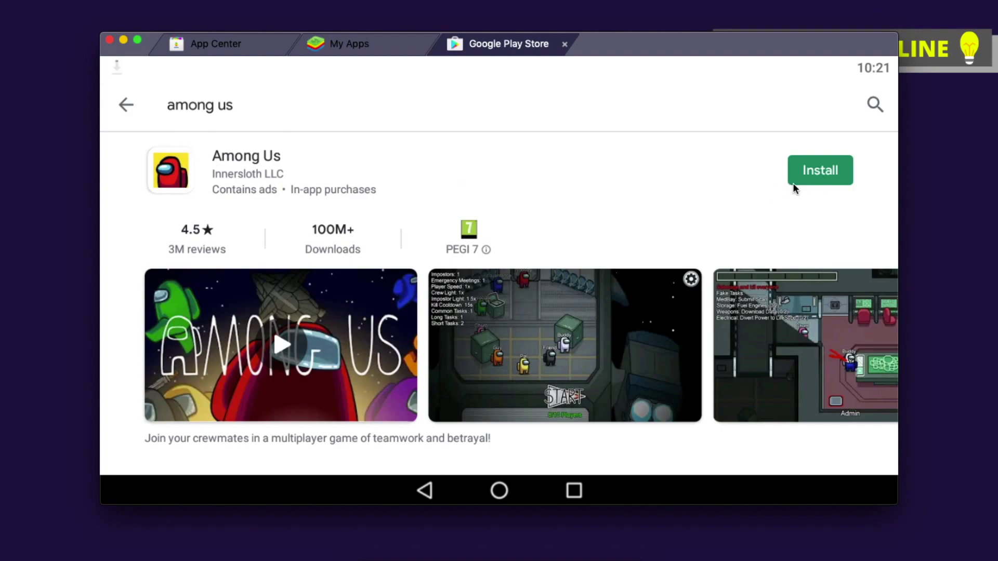
click(809, 163)
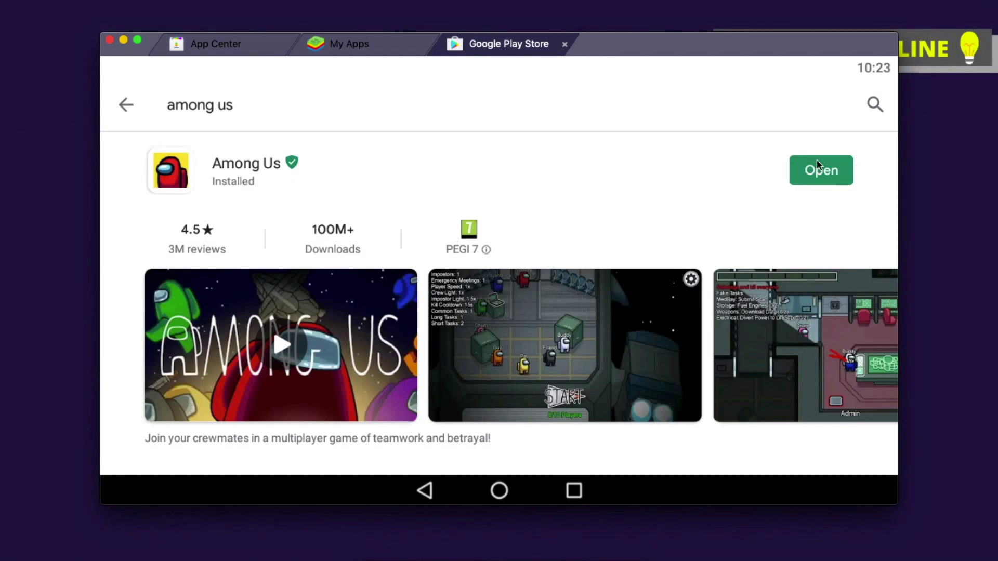
Step: Launch Among Us and dismiss the Game Controls, full-screen, ad-policy and Announcements prompts
click(813, 171)
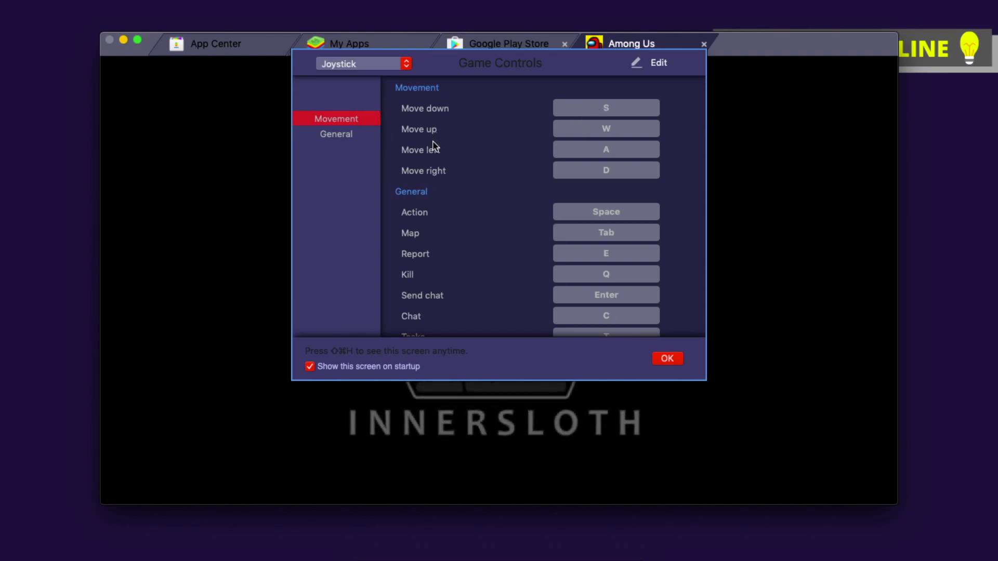
click(669, 361)
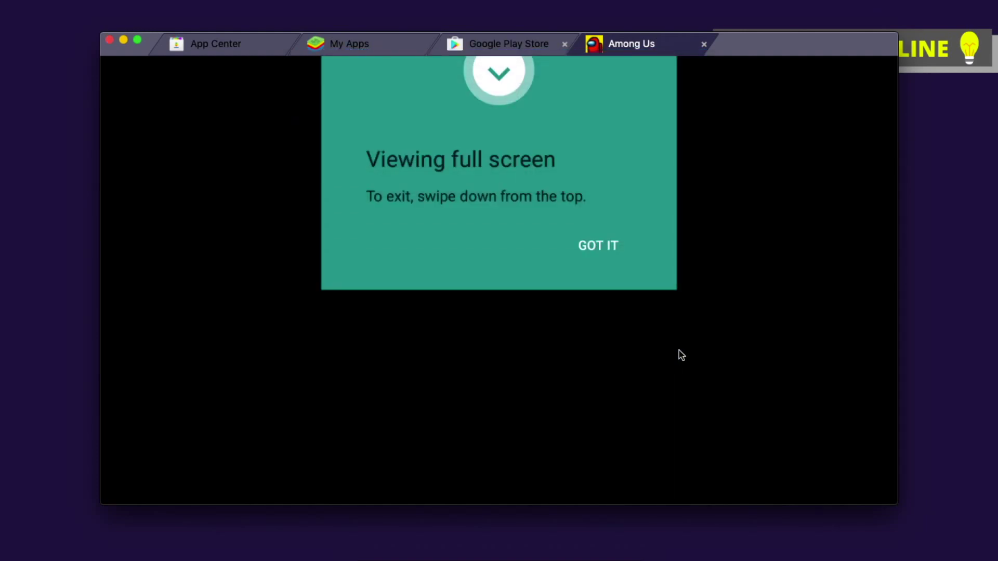
click(598, 248)
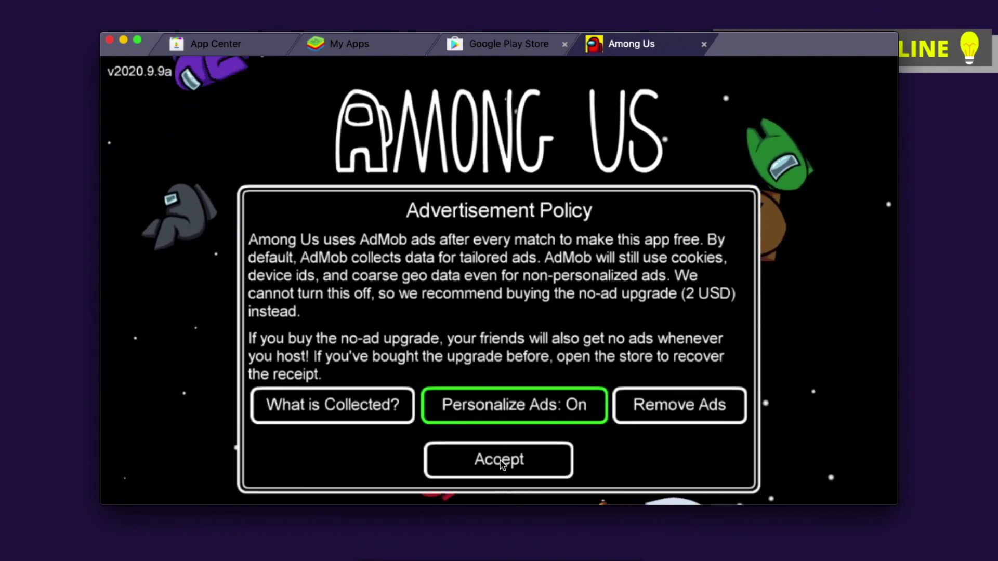
click(501, 464)
click(501, 462)
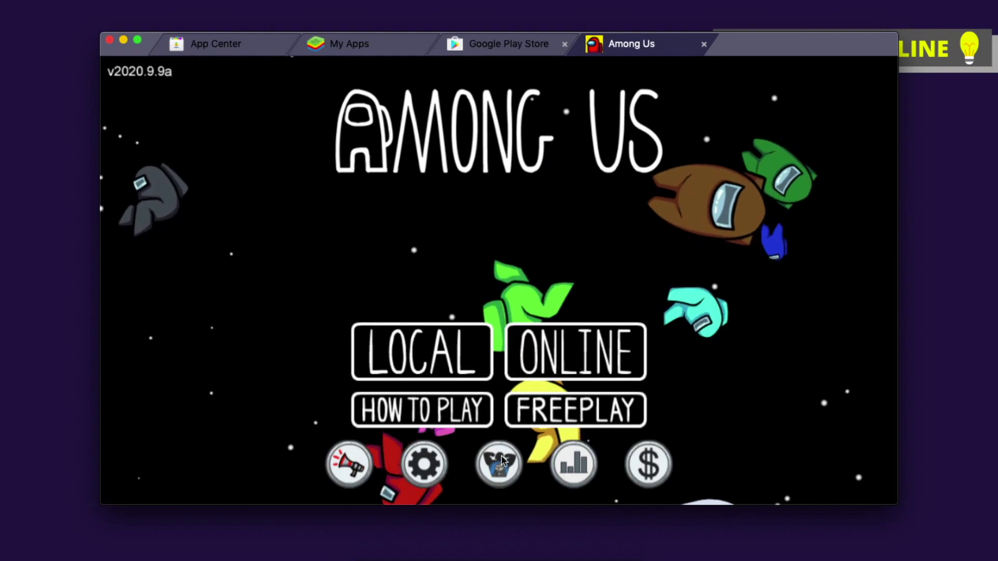
Step: In Online play, set the player name to ssd
click(579, 341)
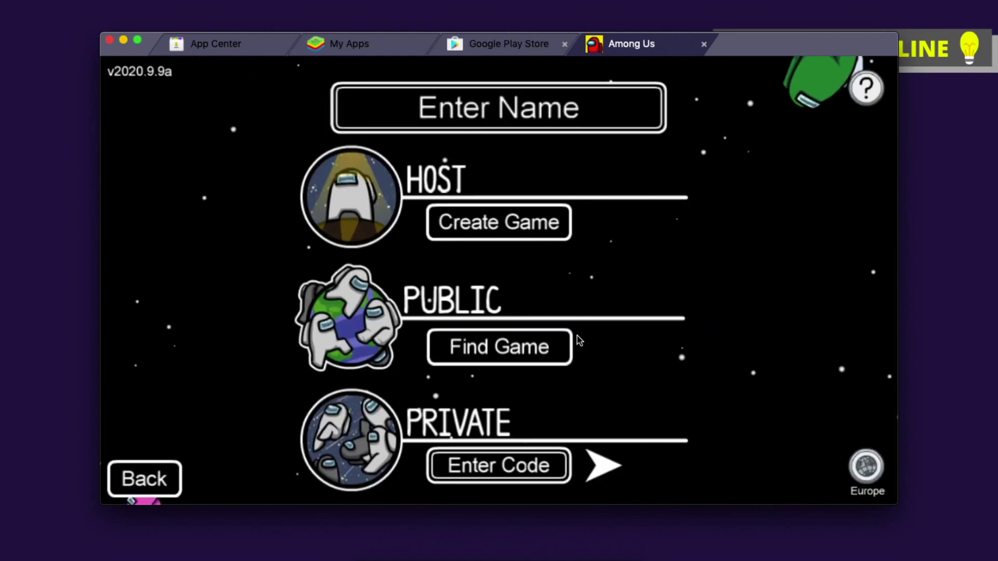
click(474, 107)
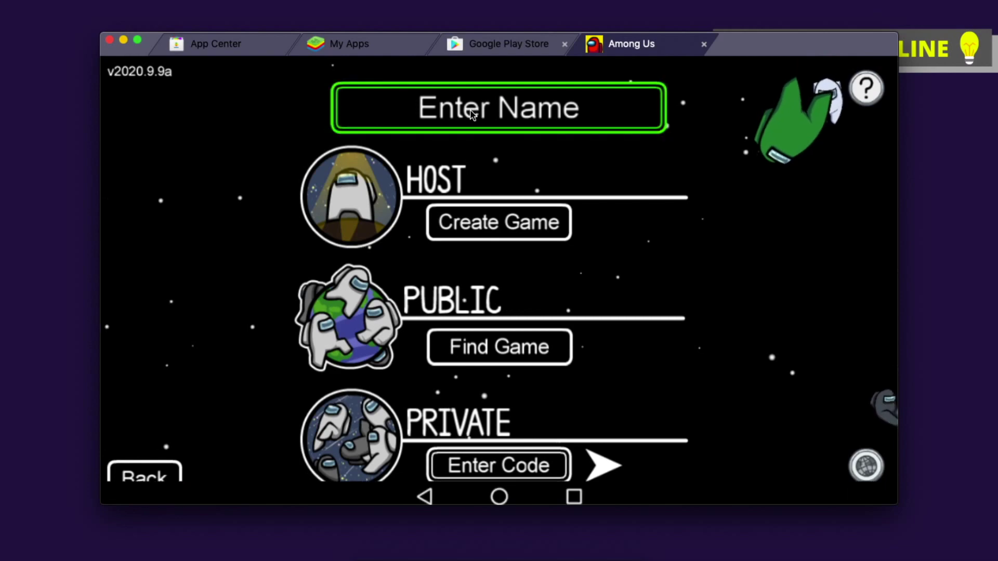
text(sdksd)
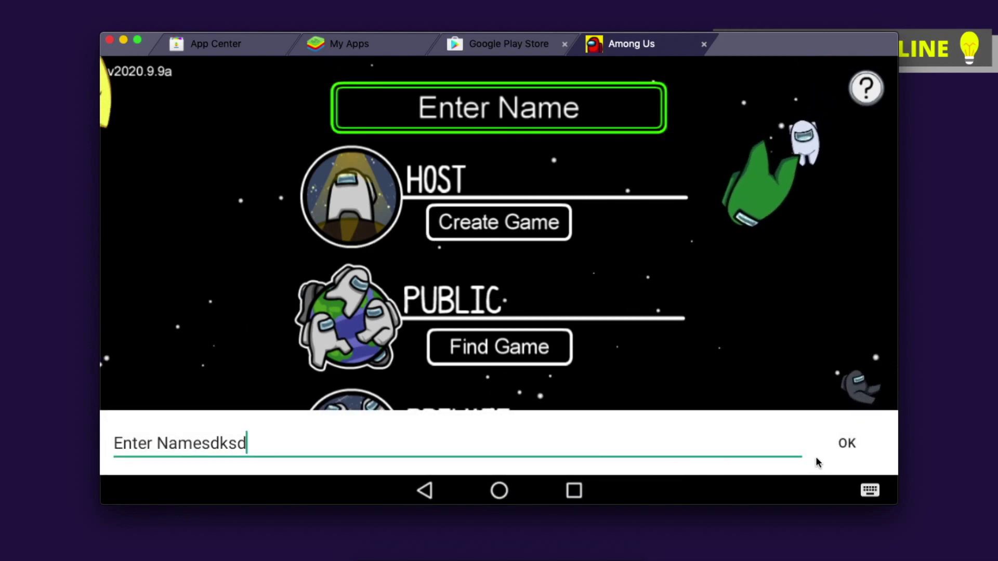
click(845, 444)
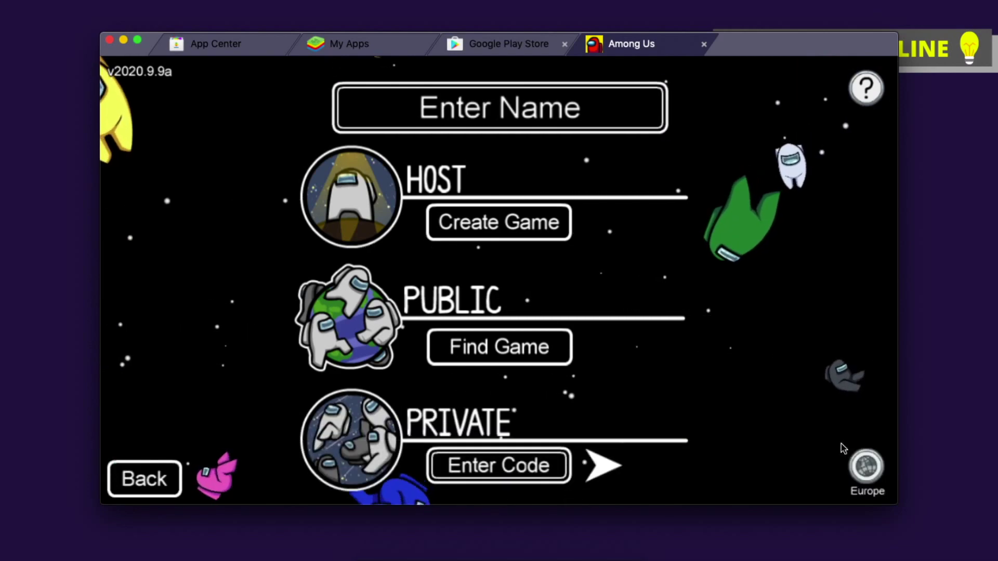
click(494, 116)
key(BackSpace)
key(BackSpace)
key(BackSpace)
key(BackSpace)
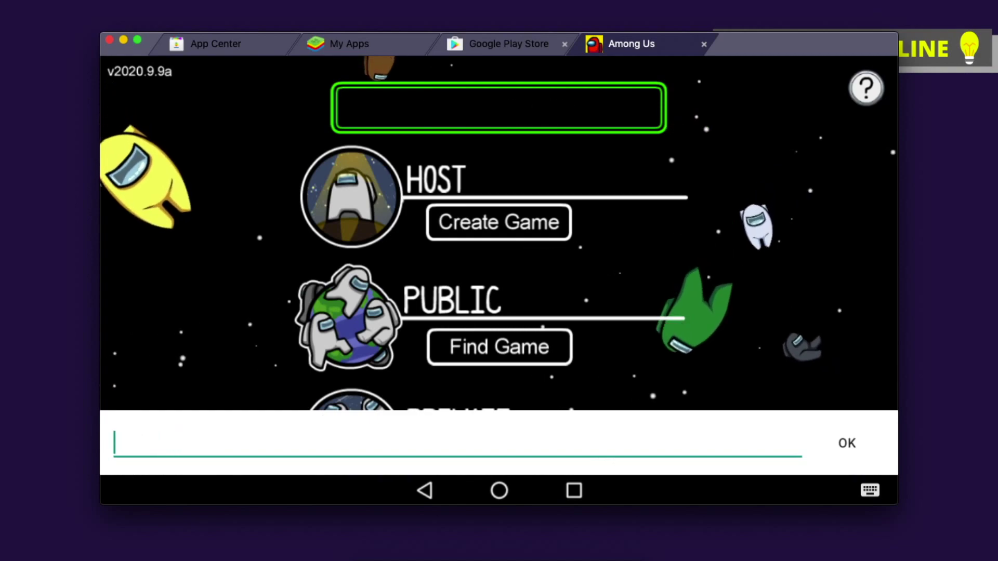
text(ssd)
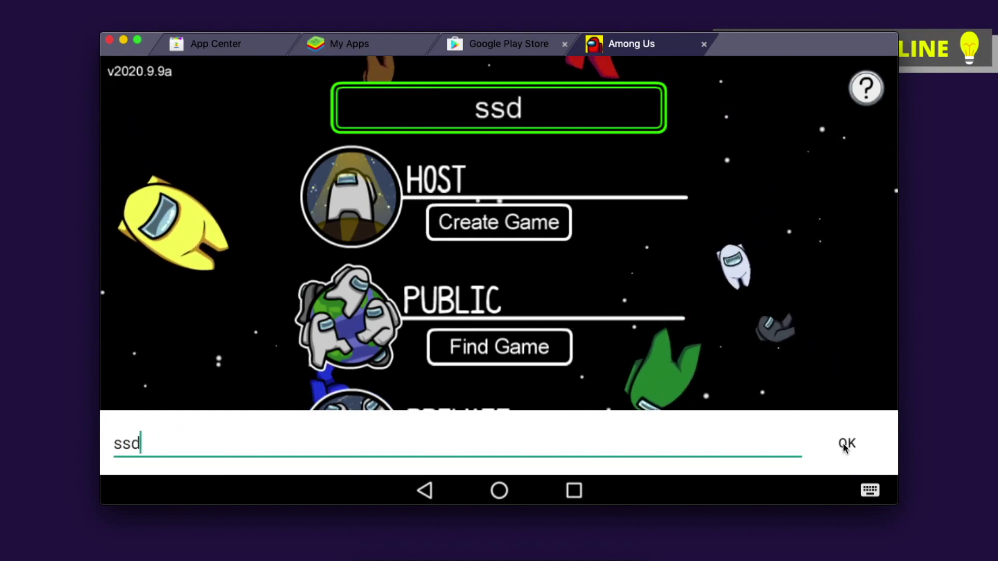
click(847, 443)
Step: Create a hosted game and walk the crewmate around the lobby with S+D and S+A
click(514, 225)
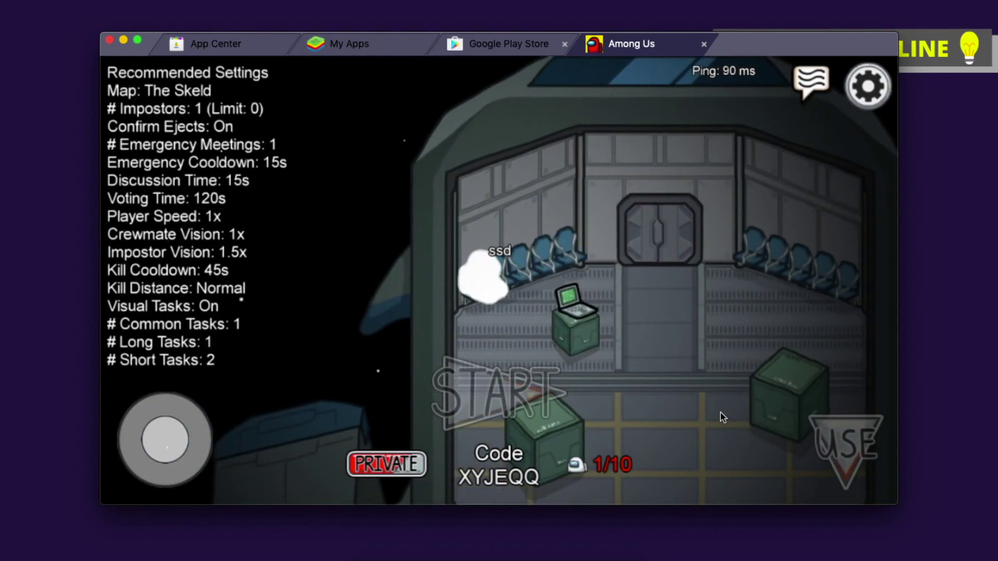
key(s+d)
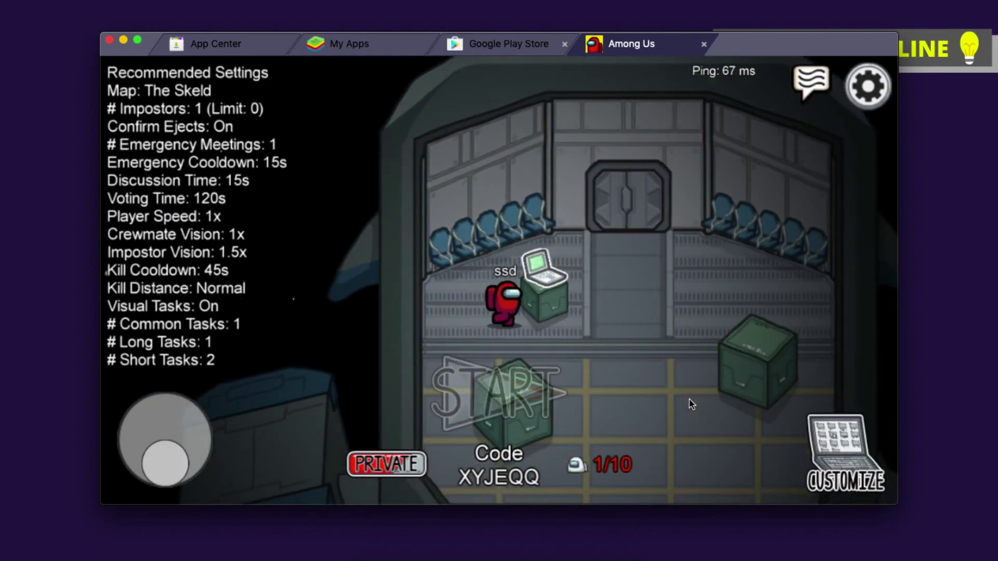
key(s+a)
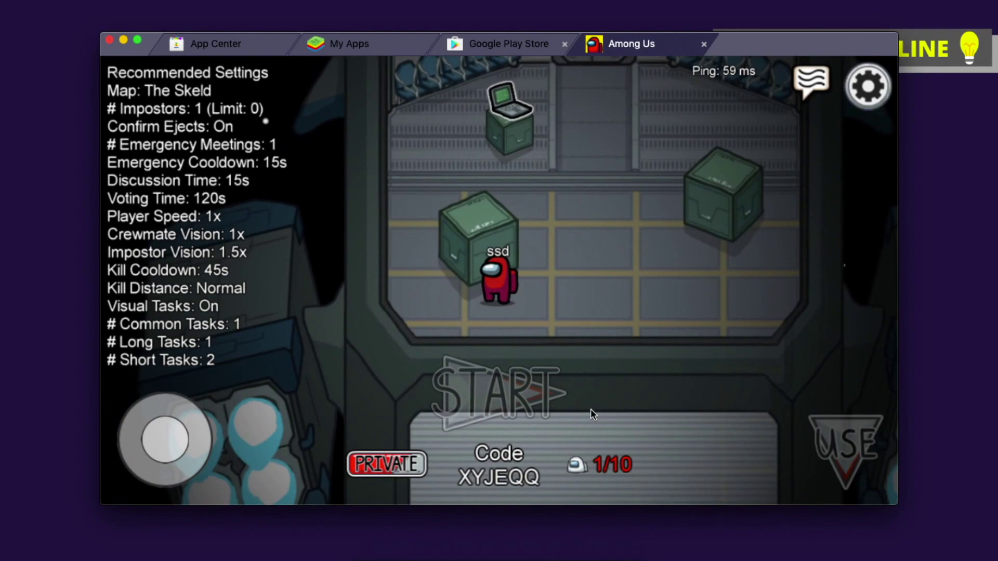